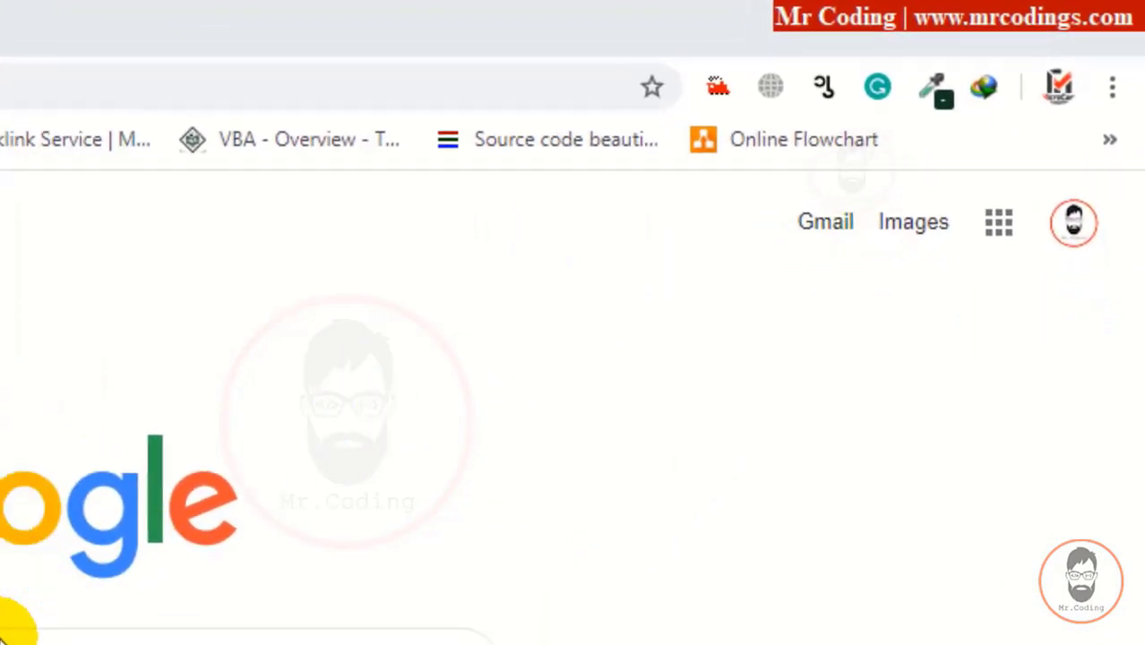
Search 'google search console', open the Search Console tool page and choose Start now
left_click(448, 340)
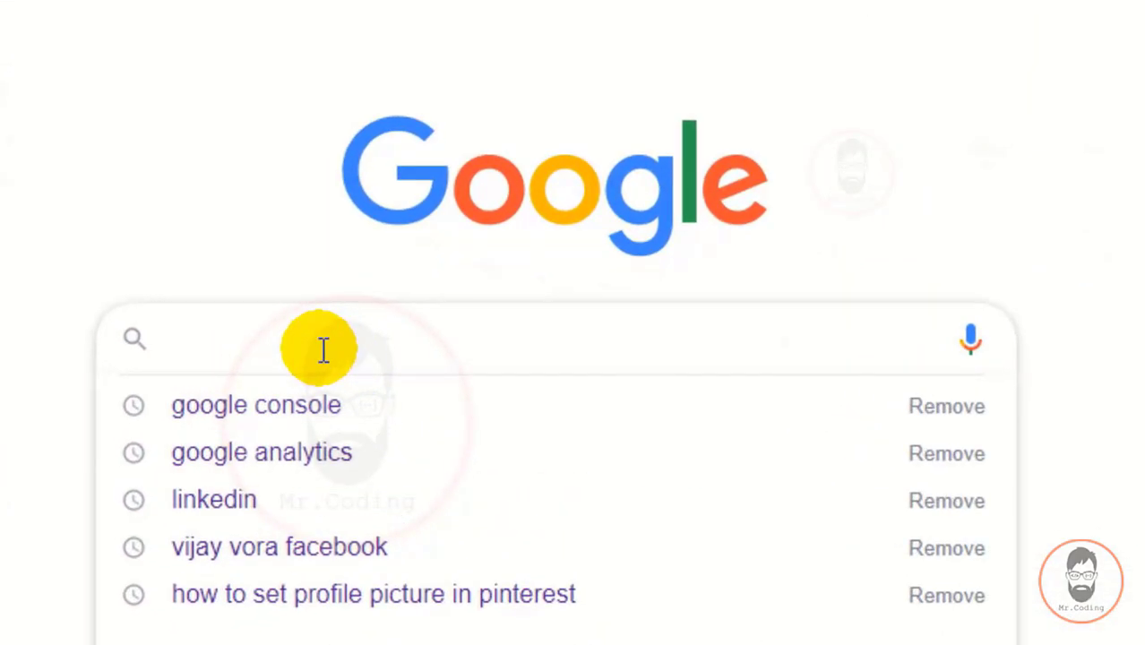
type("google s")
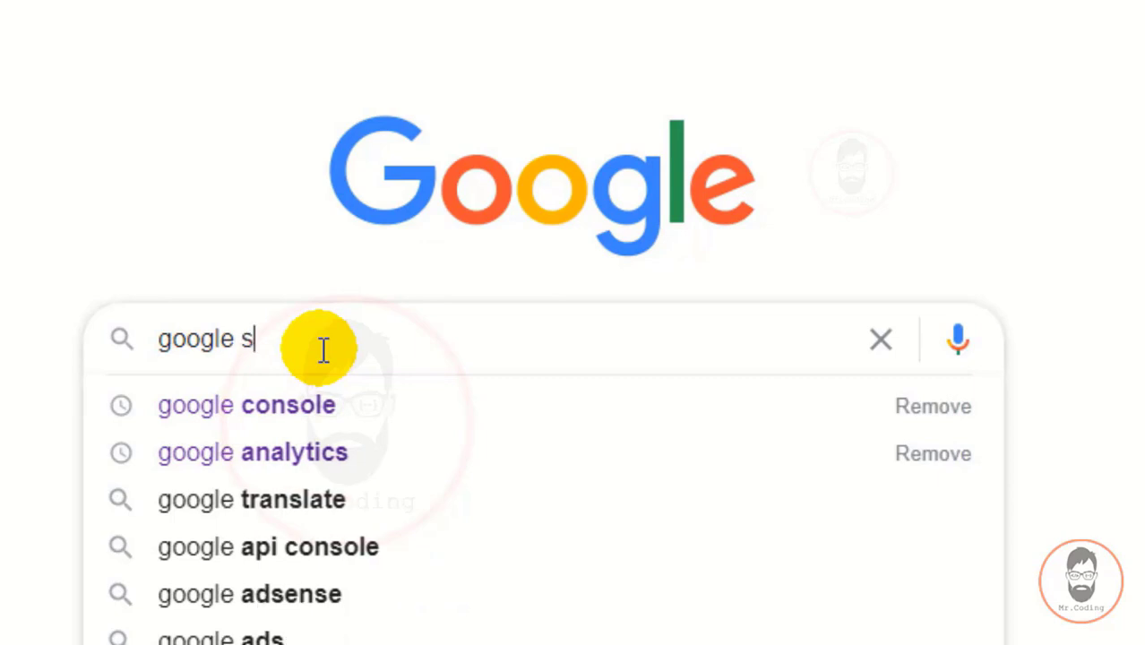
key("Down")
key("Return")
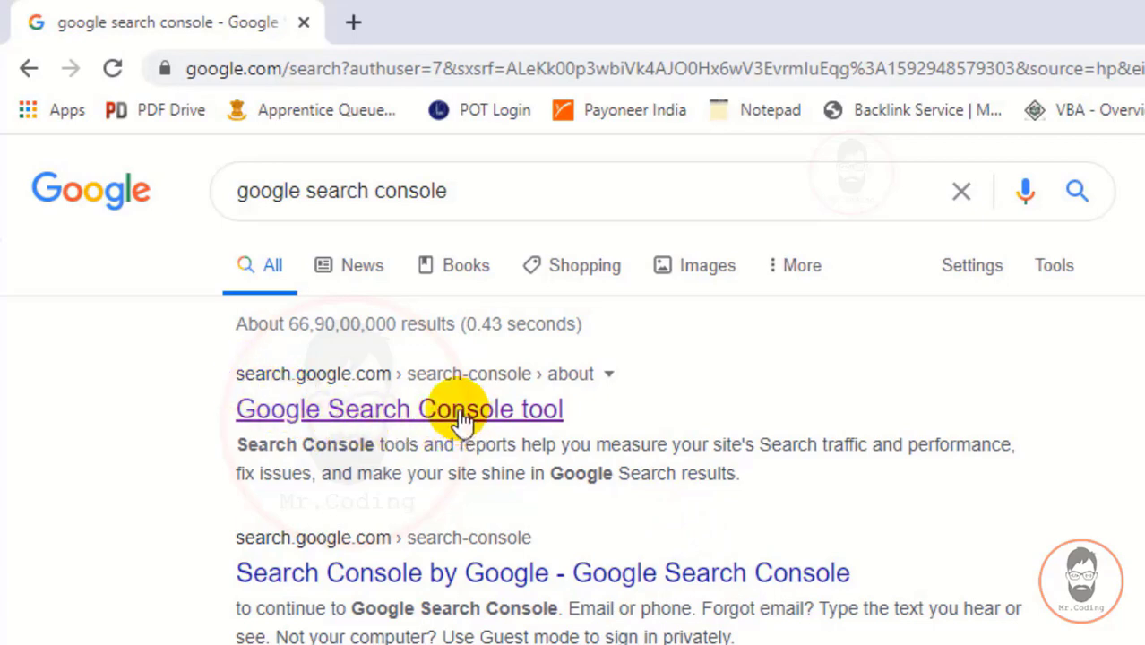
left_click(506, 417)
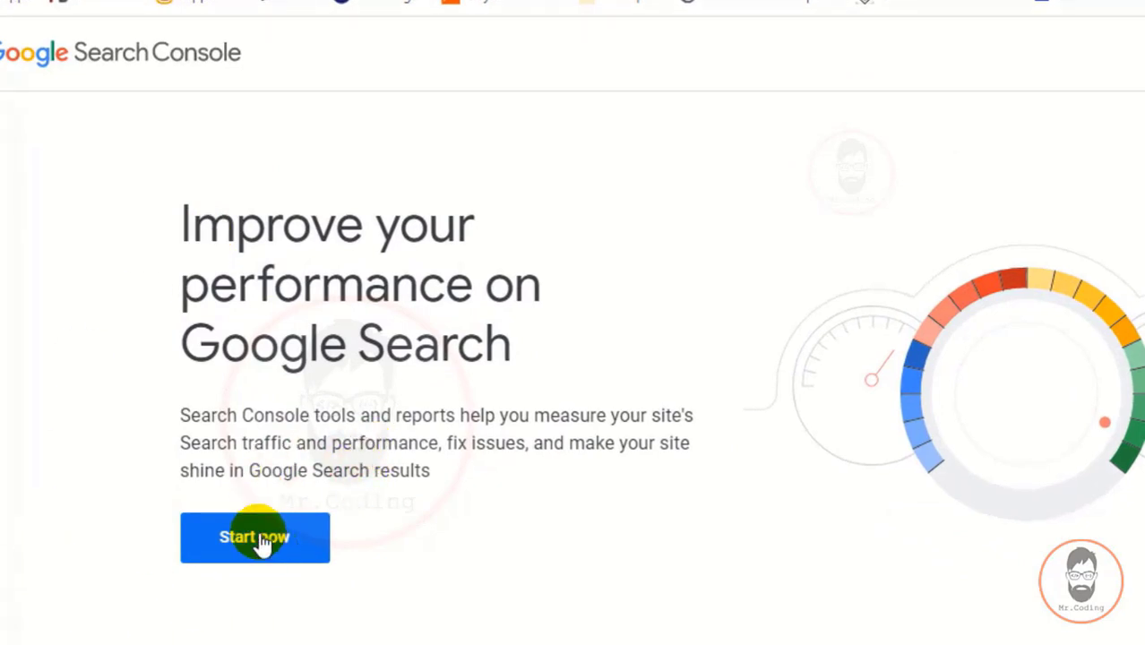
left_click(257, 541)
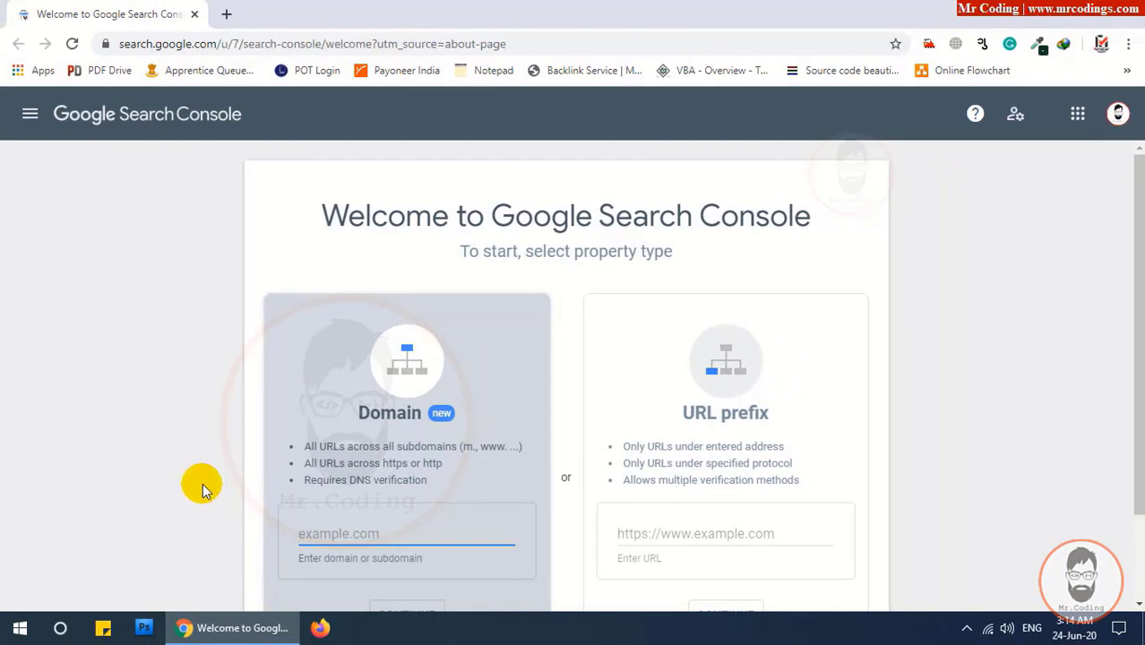
scroll(358, 481, "down", 1)
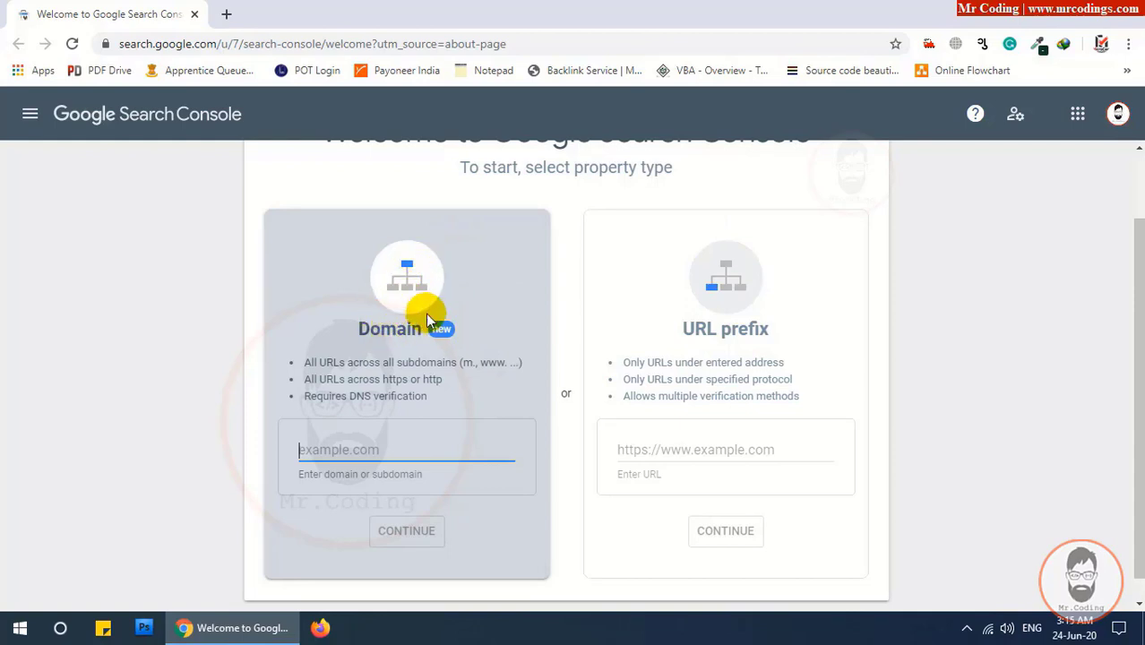
left_click(330, 448)
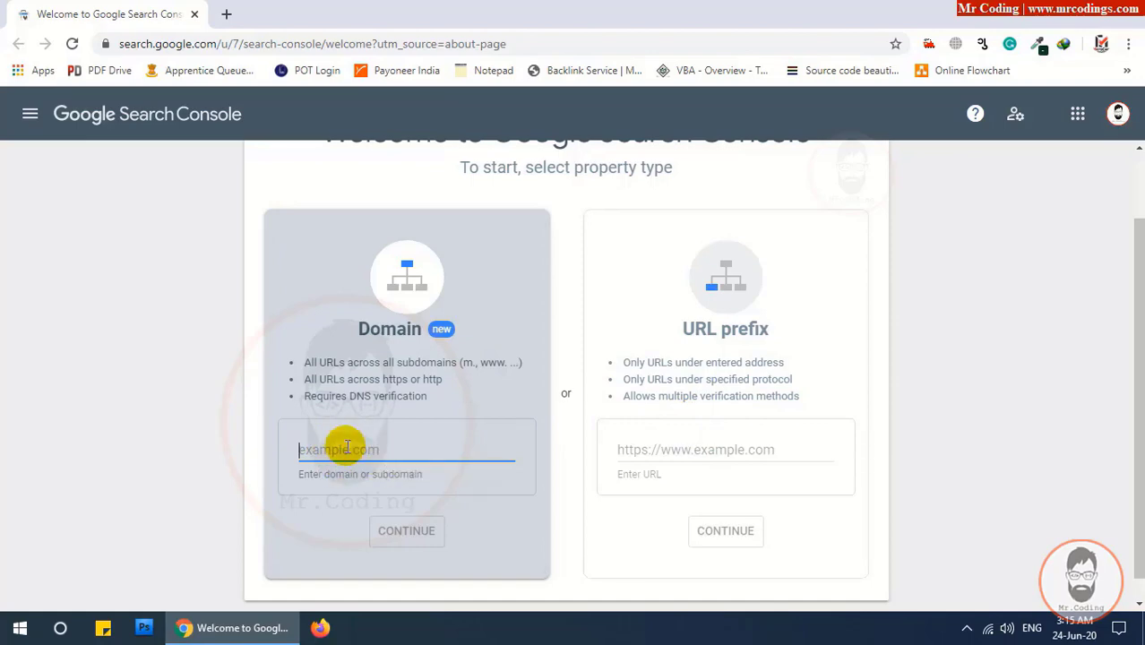
type("www.mrcodings.com")
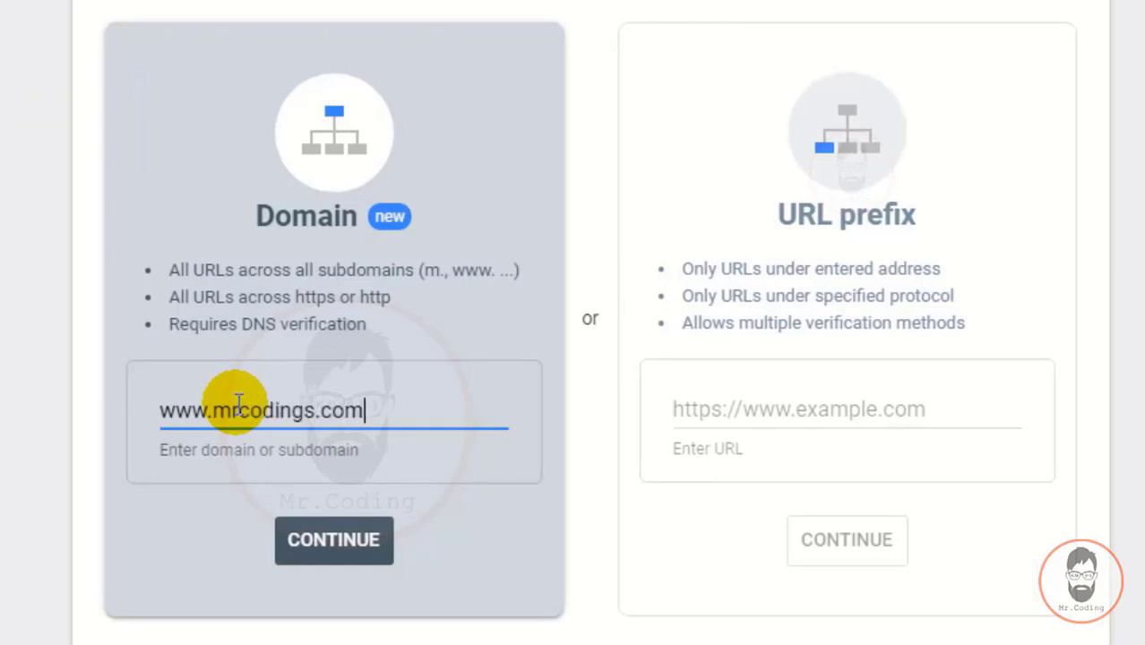
Submit the mrcodings.com domain and keep 'Any DNS provider' for the TXT verification instructions
left_click(345, 541)
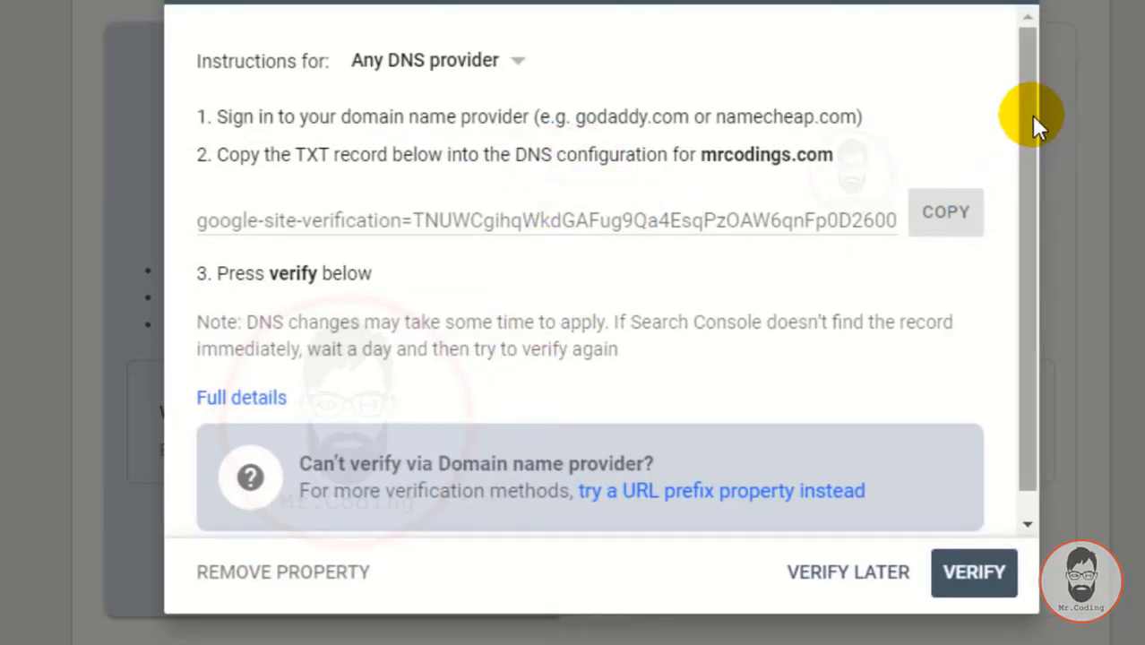
left_click_drag(1031, 114, 1033, 171)
scroll(512, 10, "up", 1)
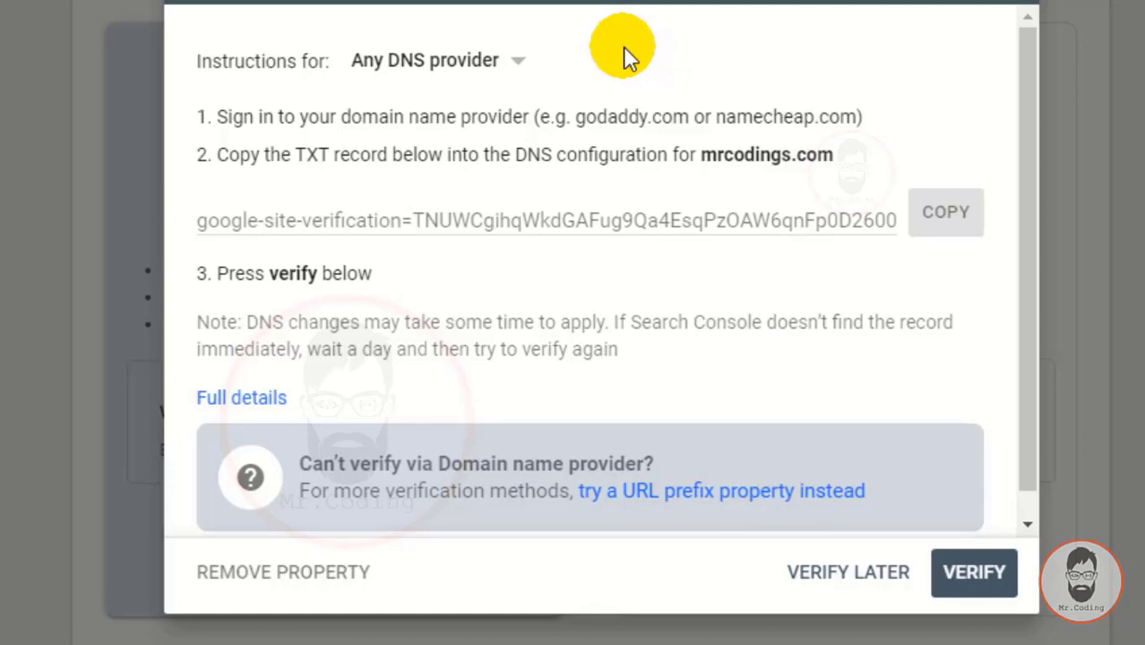
left_click(518, 61)
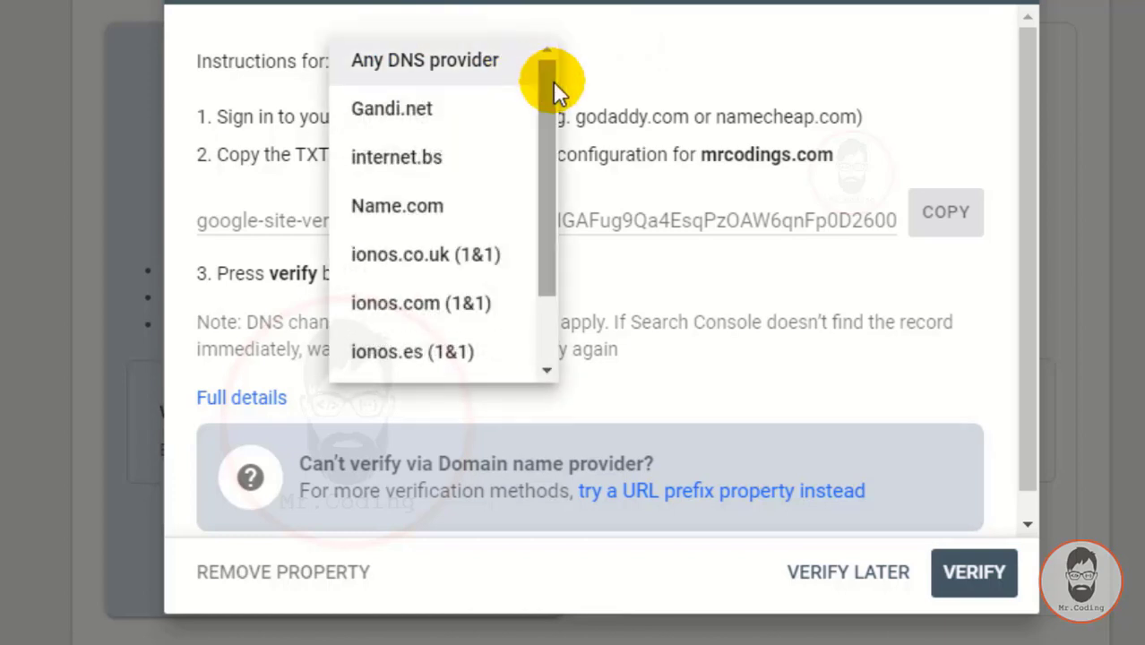
mouse_move(550, 85)
left_mouse_down()
mouse_move(548, 177)
mouse_move(534, 56)
mouse_move(545, 220)
mouse_move(542, 90)
left_mouse_up()
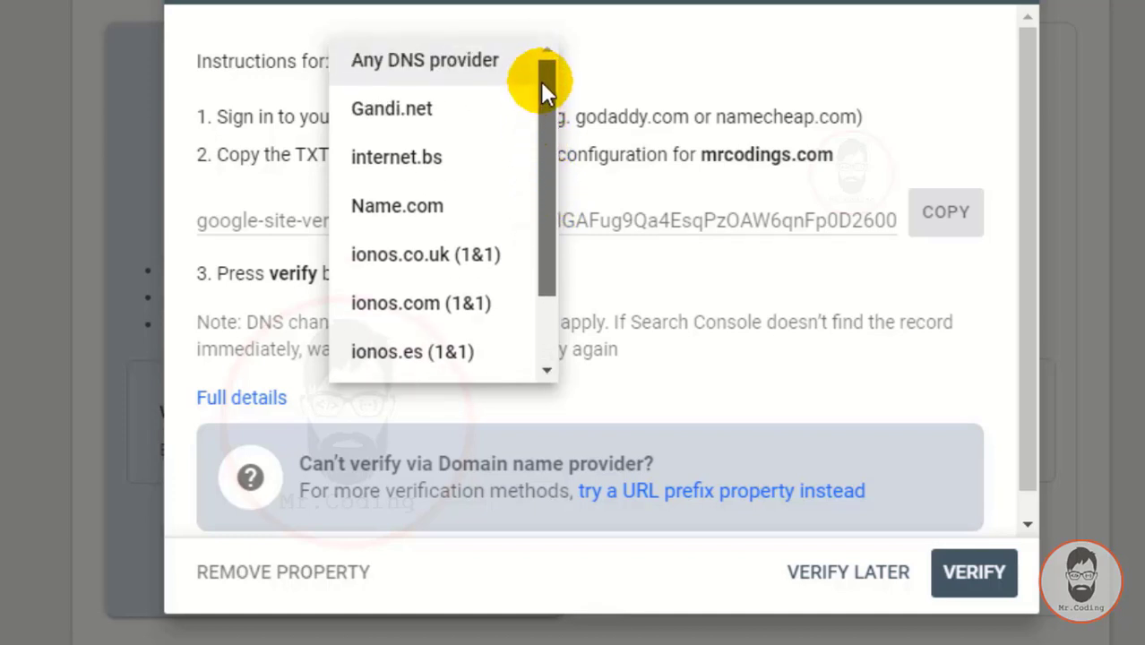
left_click(623, 57)
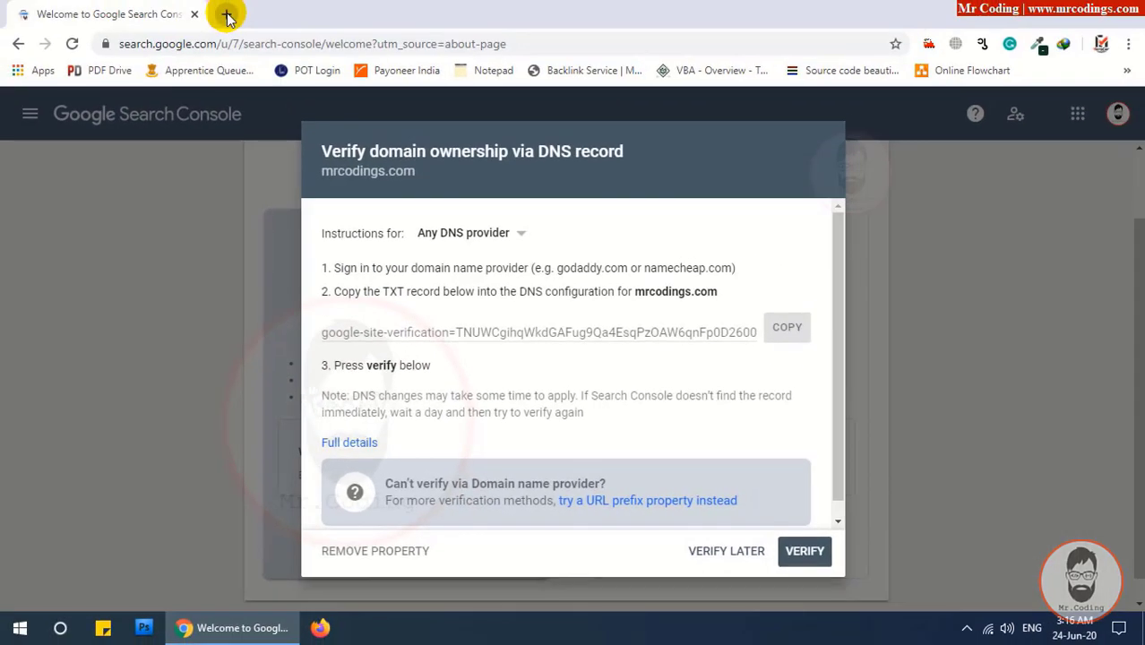
Open hostinger.in in a new tab and log in with the saved credentials
left_click(228, 17)
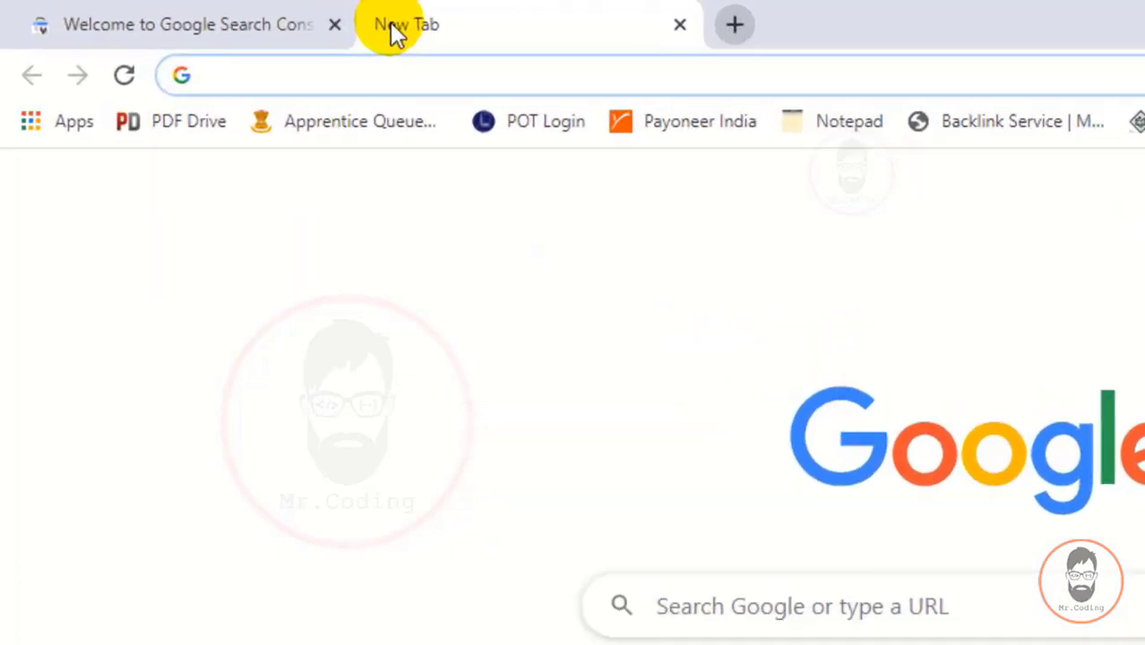
type("ho")
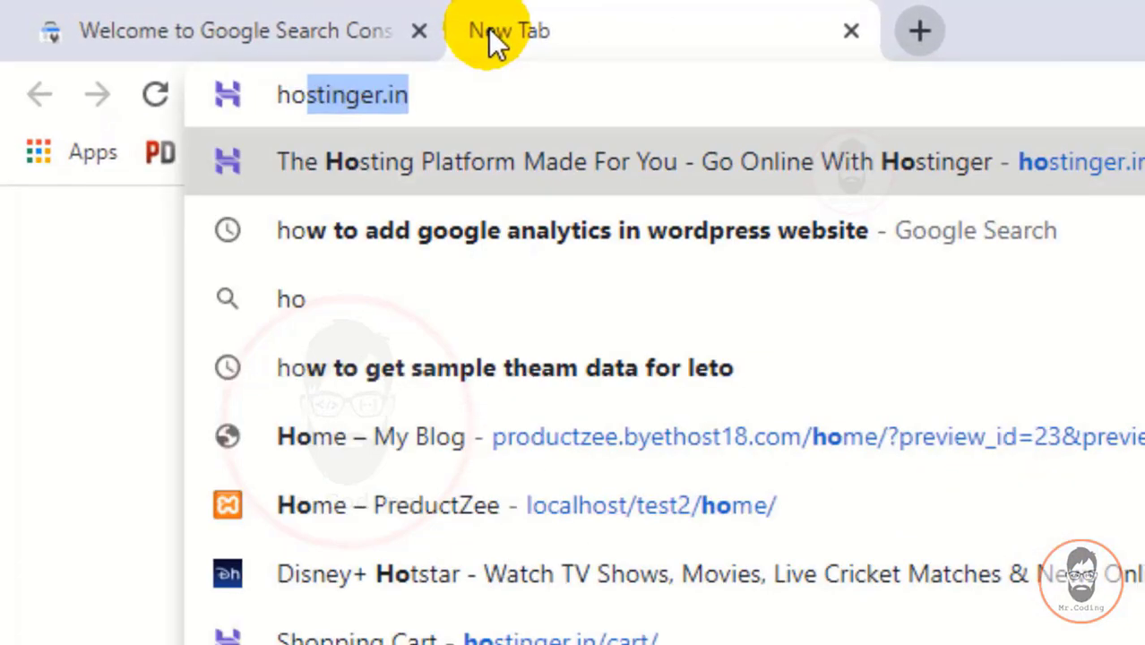
key("Return")
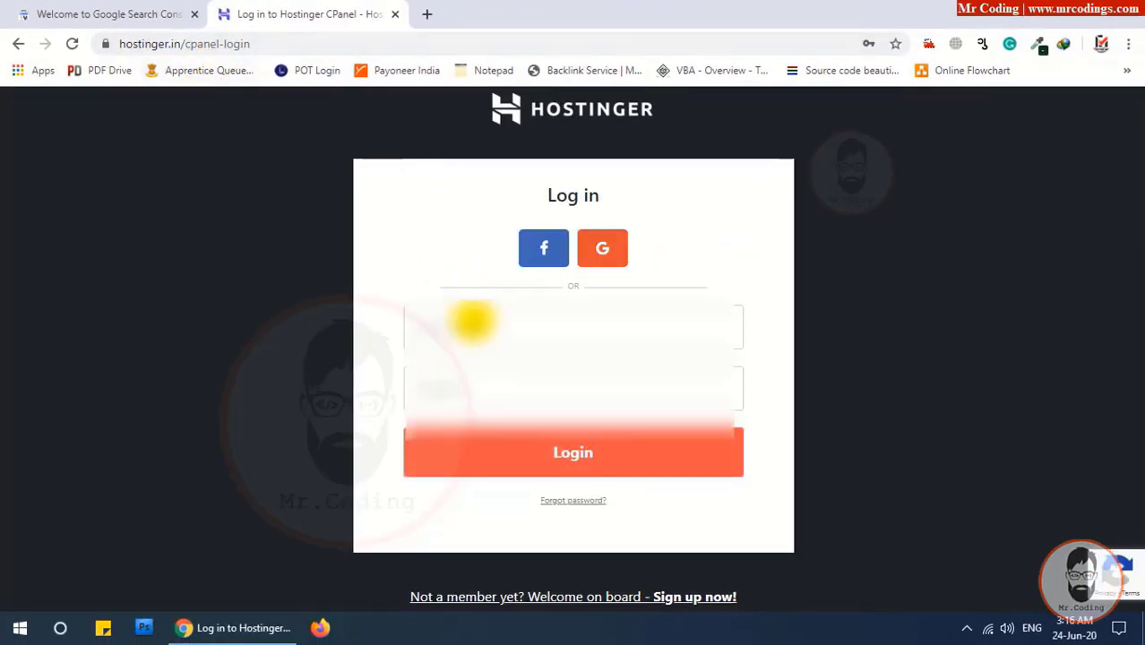
left_click(468, 322)
left_click(484, 371)
left_click(609, 465)
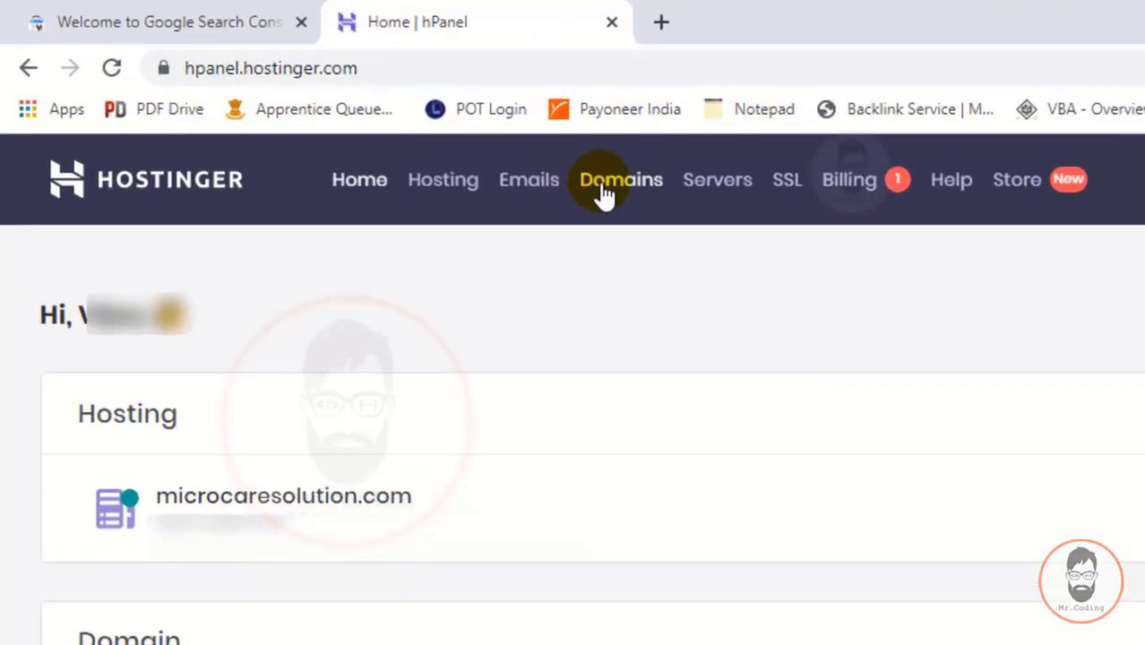
Go to Domains, select MRCODINGS.COM and open its DNS Zone tab
left_click(605, 193)
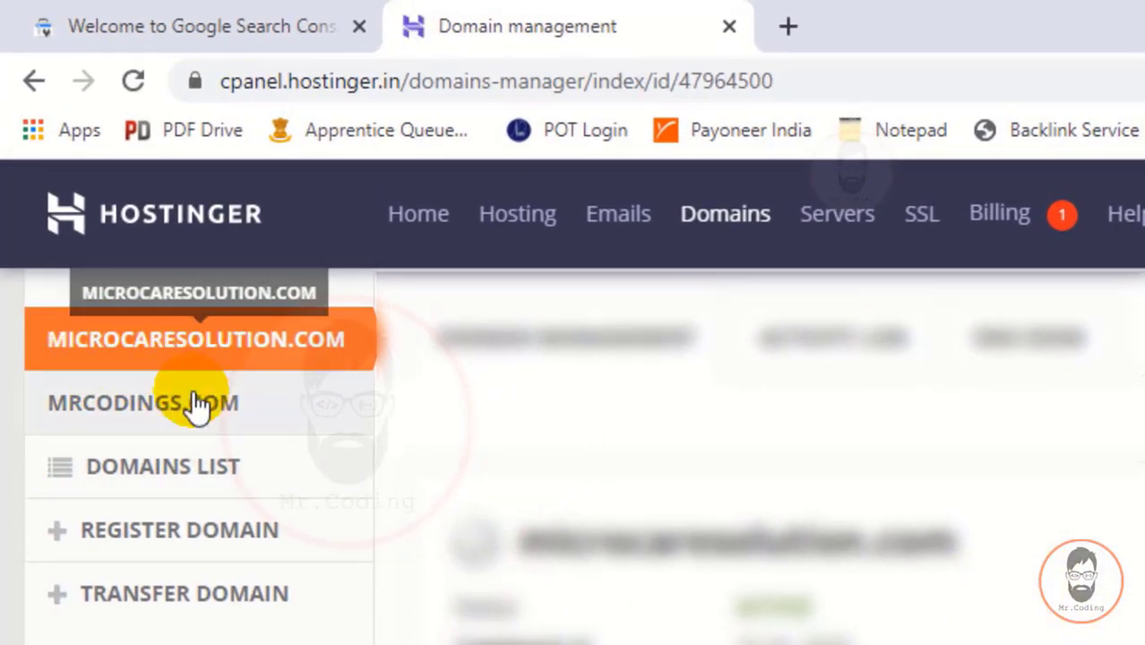
left_click(154, 414)
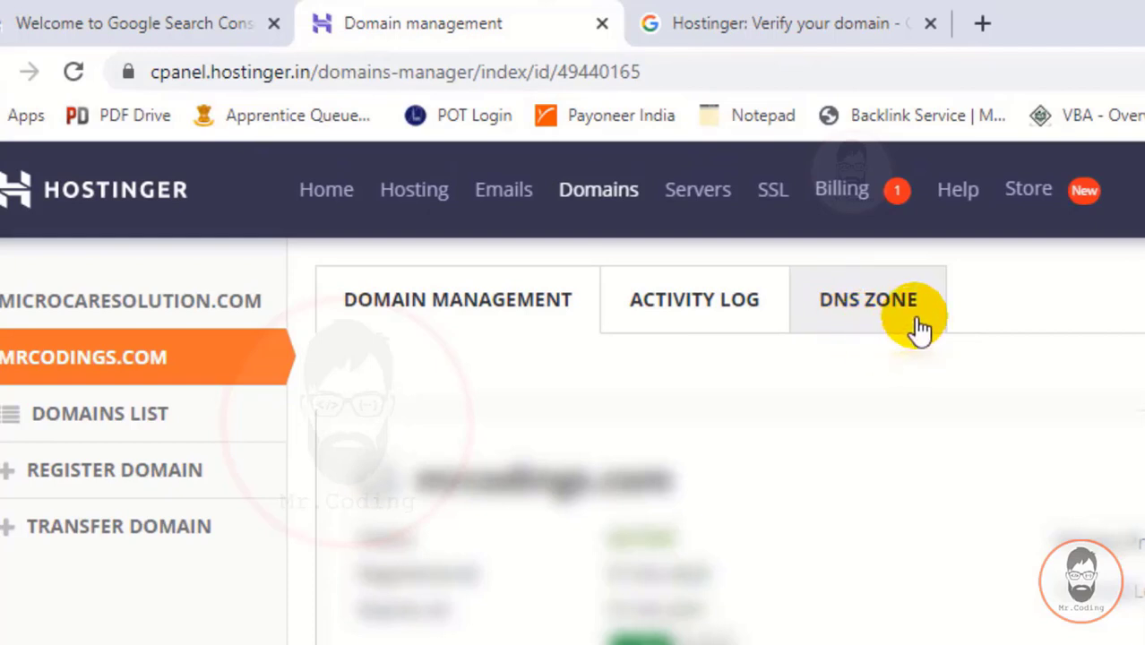
left_click(881, 310)
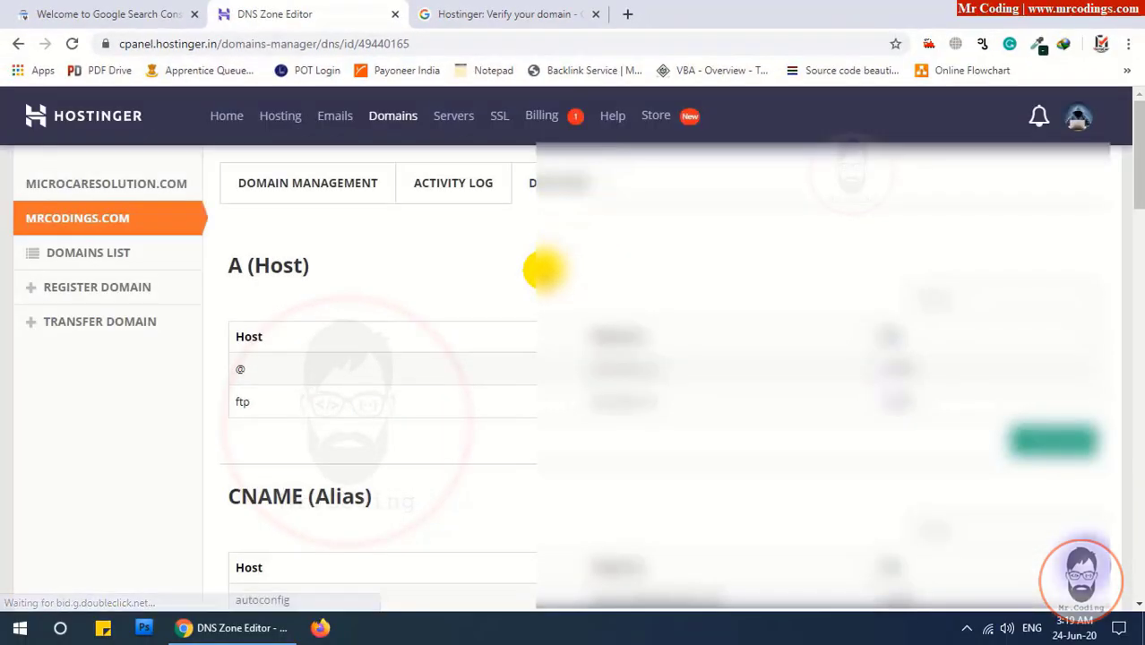
Add a new TXT (Text) row in the mrcodings.com DNS zone with host set to @
scroll(544, 290, "down", 2)
scroll(544, 290, "down", 7)
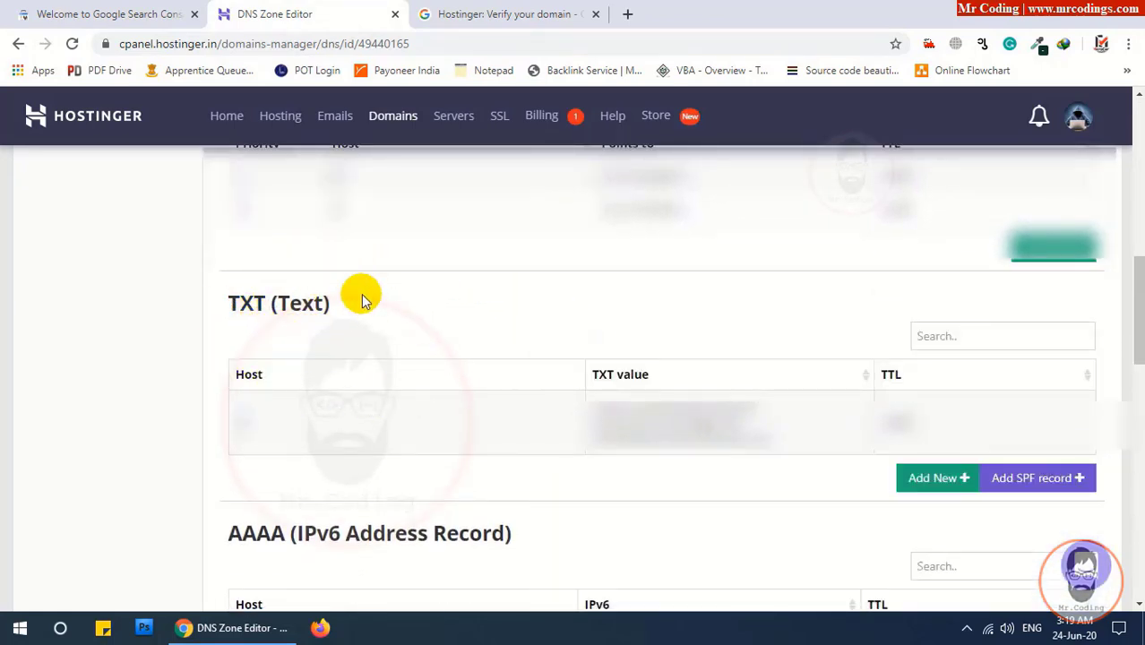
scroll(386, 307, "down", 1)
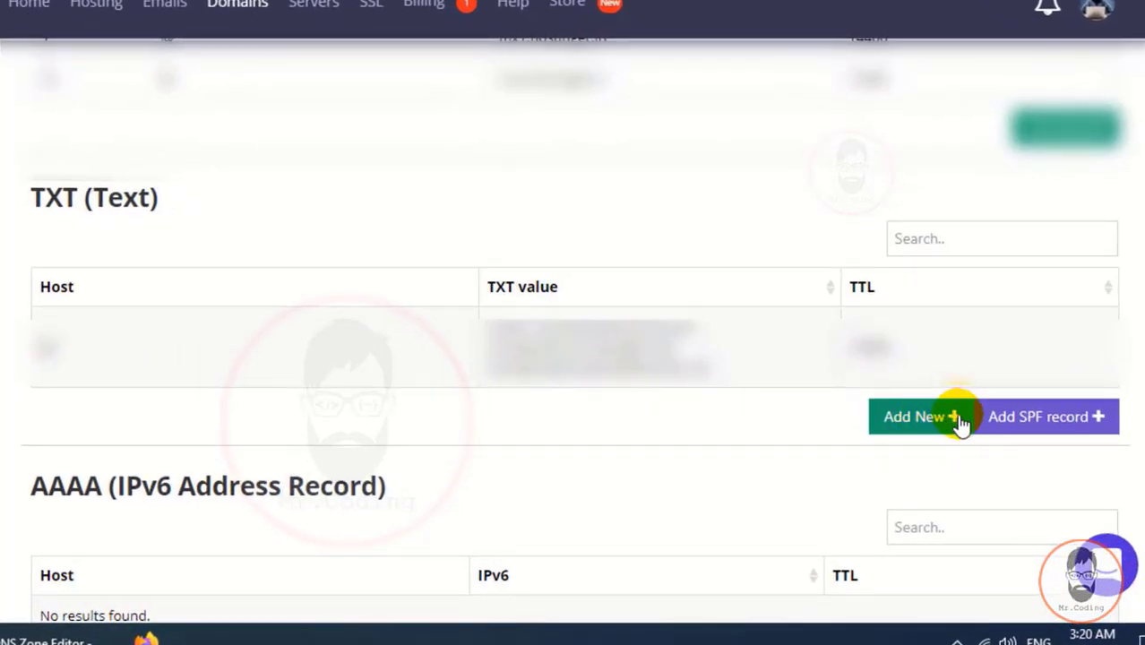
left_click(957, 425)
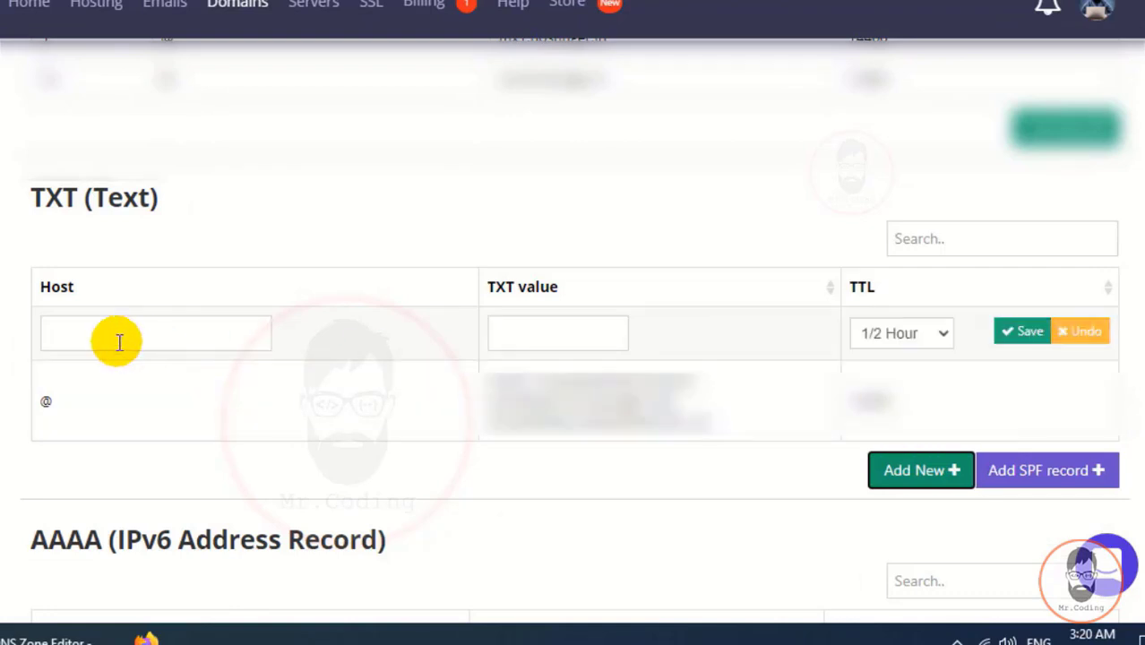
left_click(116, 341)
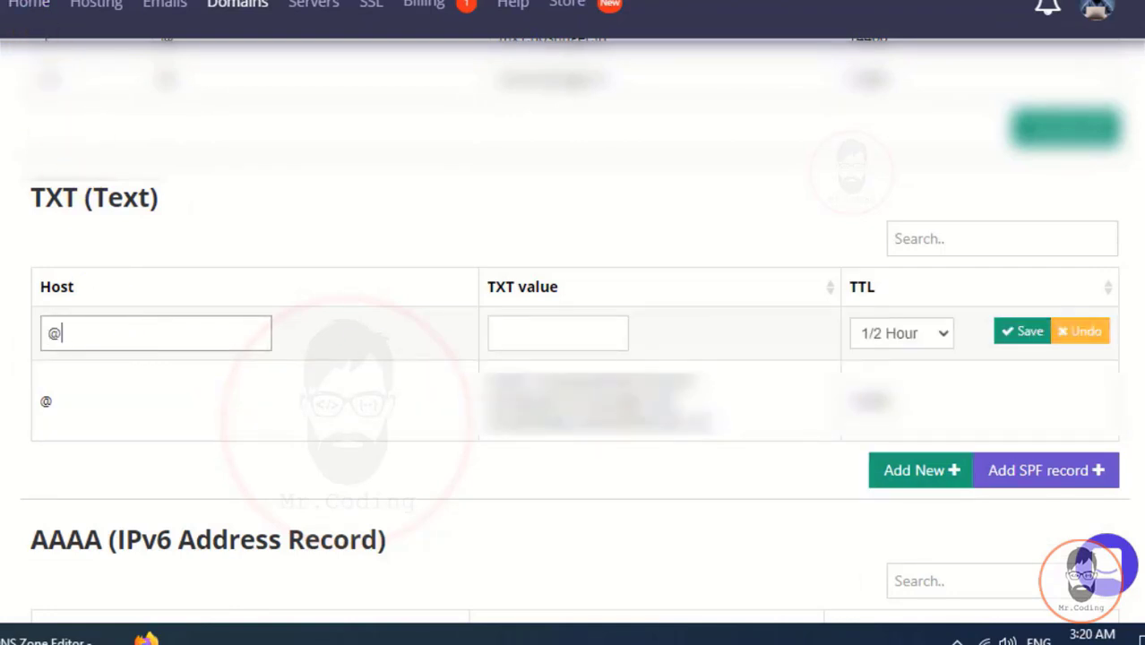
key("BackSpace")
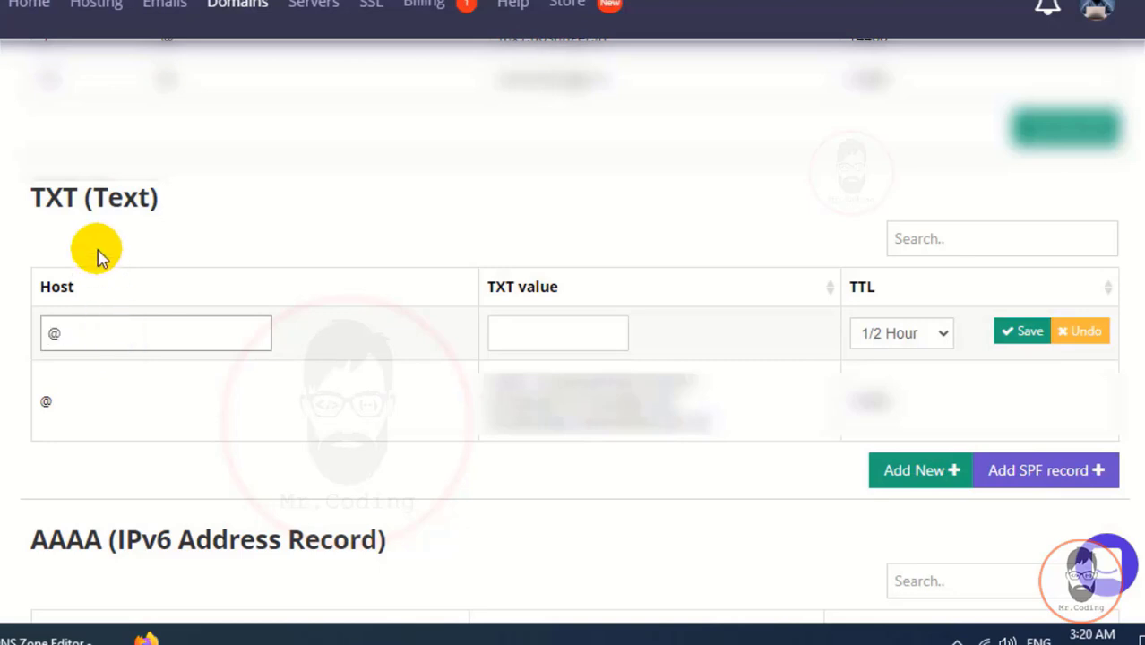
key("BackSpace")
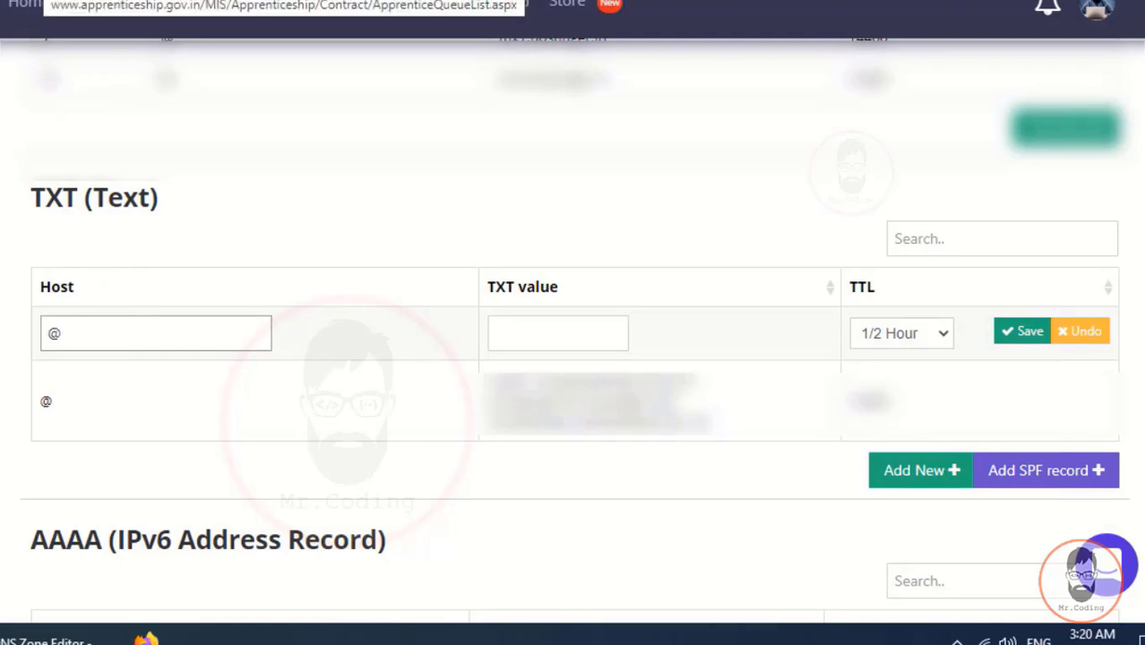
key("ctrl+Tab")
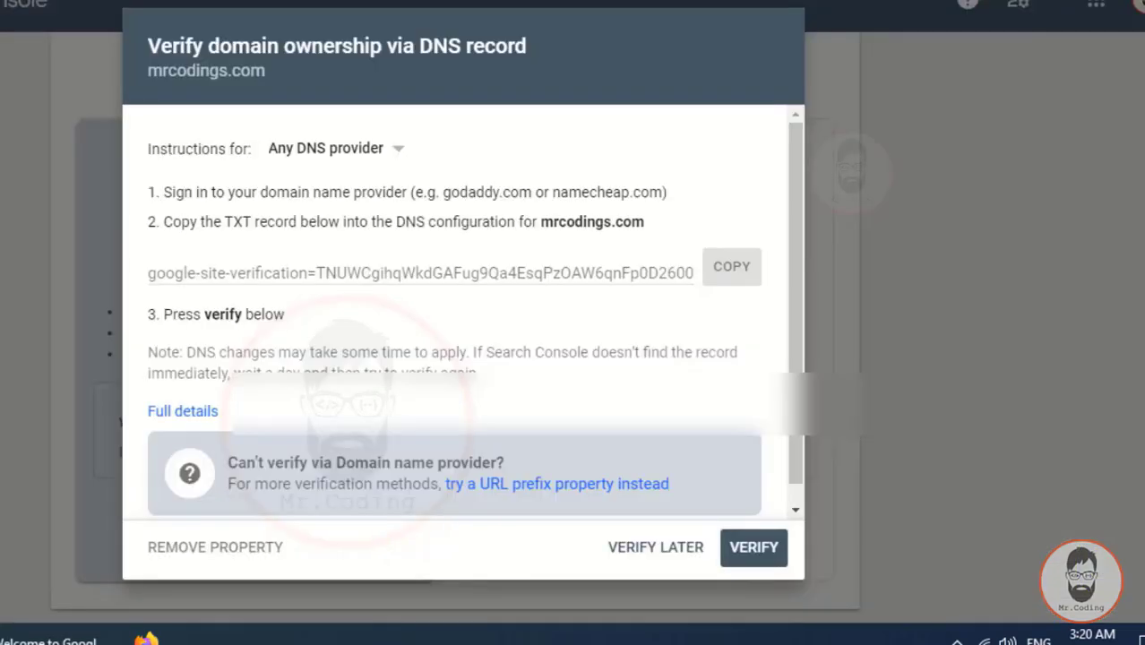
Copy Google's verification string, paste it as the @ TXT value in Hostinger, and save
left_click(736, 266)
key("ctrl+Tab")
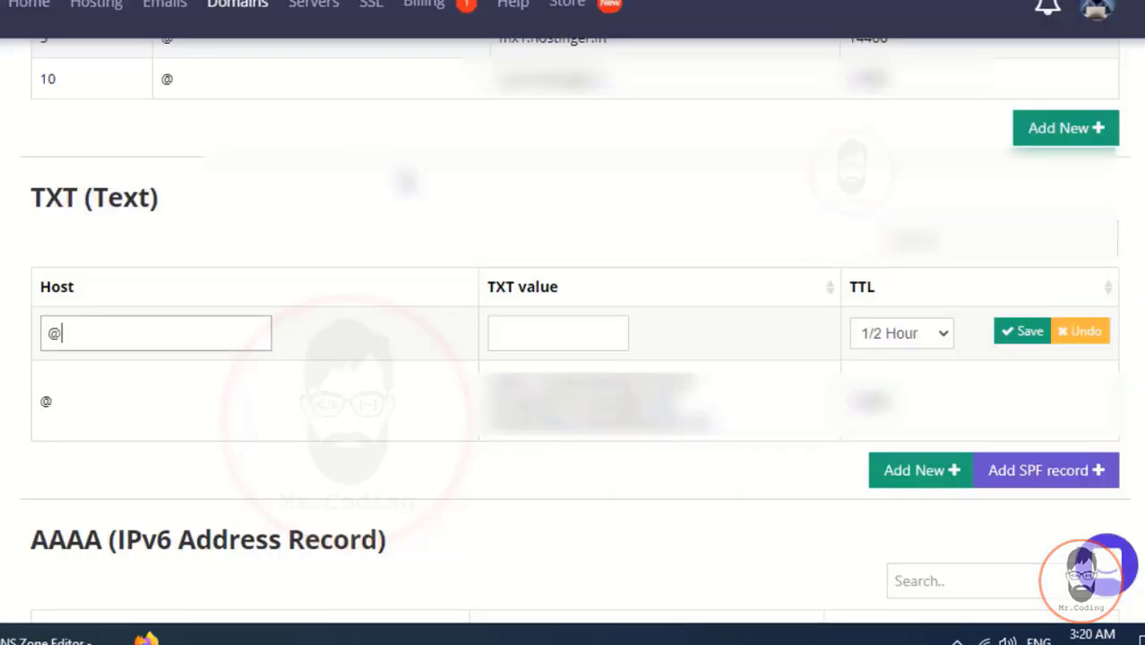
left_click(553, 330)
right_click(554, 332)
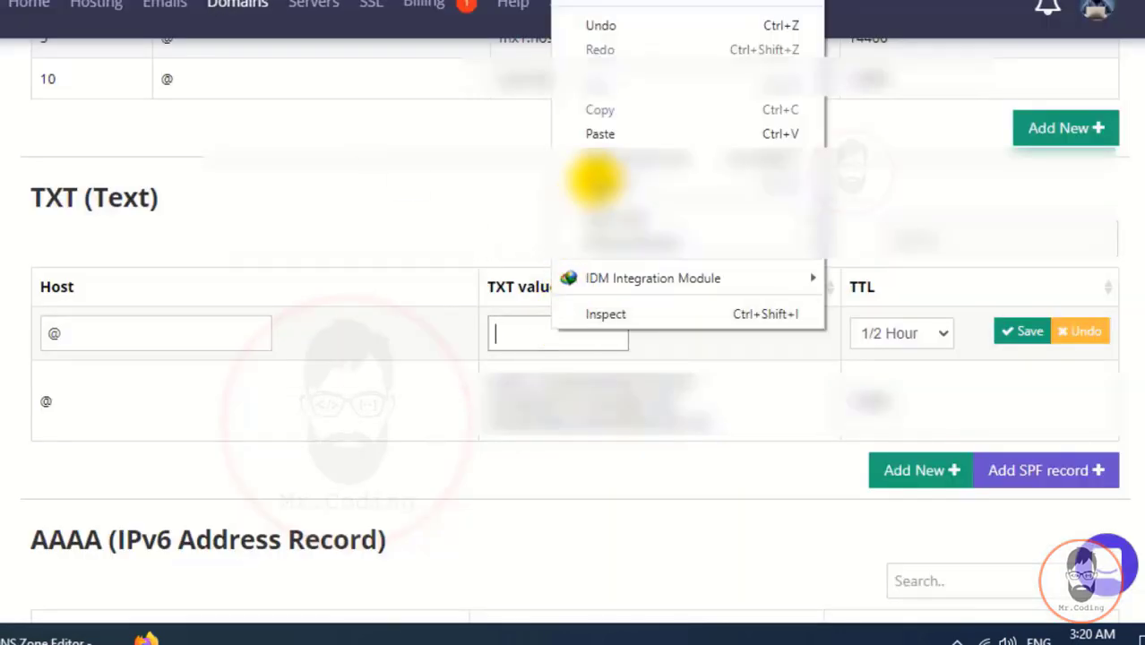
left_click(600, 135)
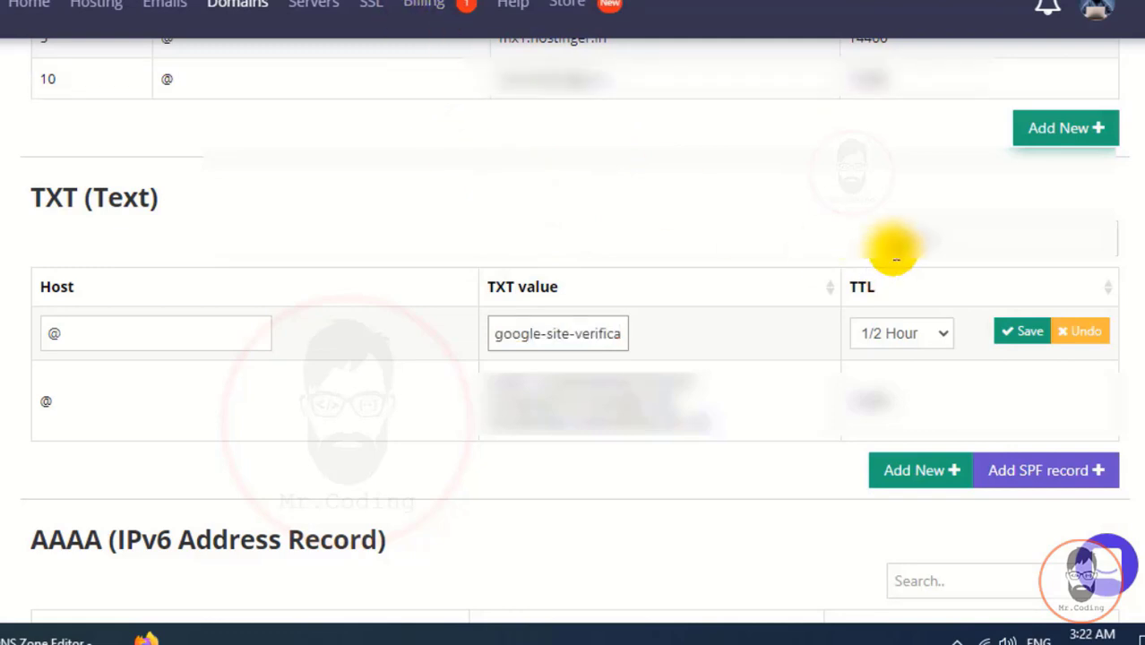
left_click(1029, 333)
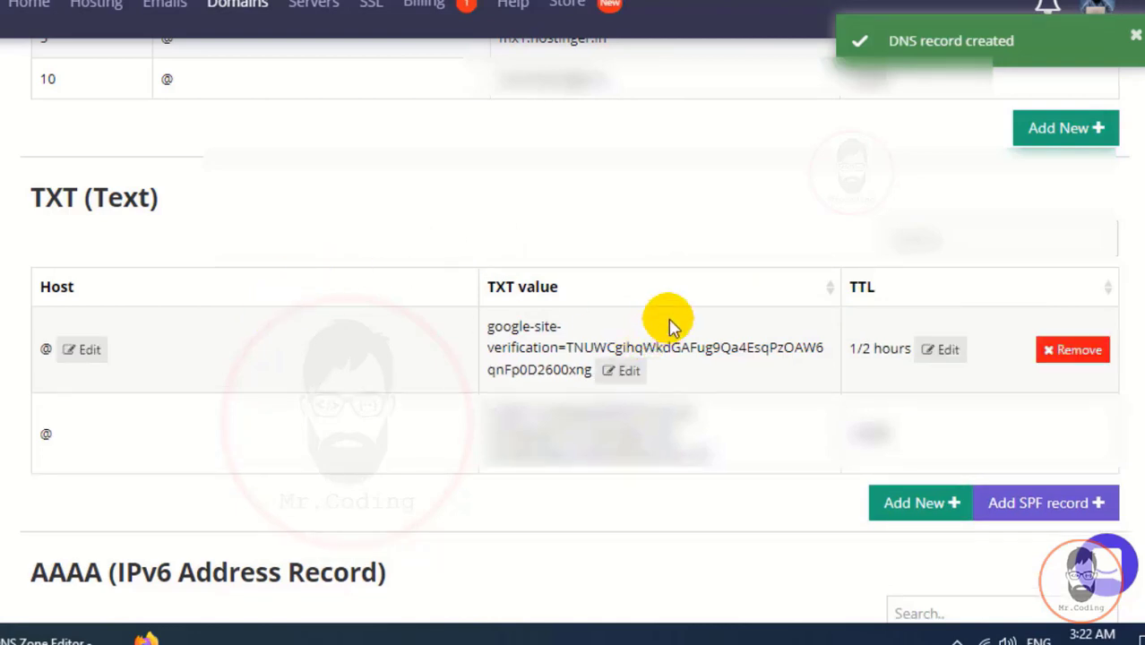
Back in Search Console, click VERIFY to check the mrcodings.com TXT record
key("ctrl+Tab")
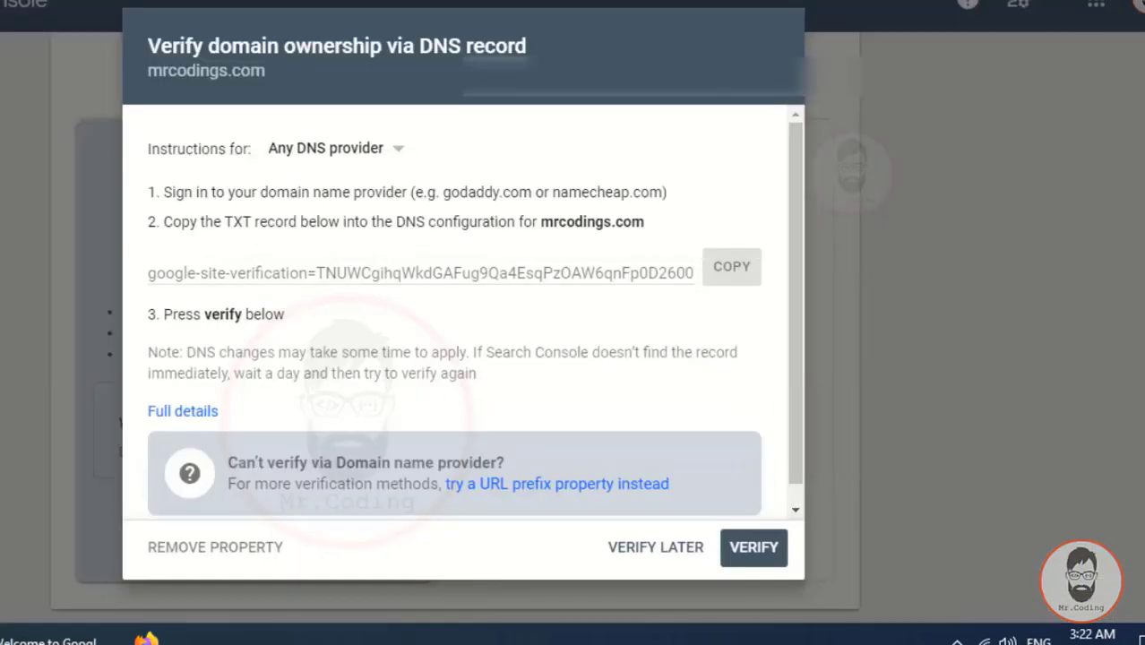
left_click(757, 551)
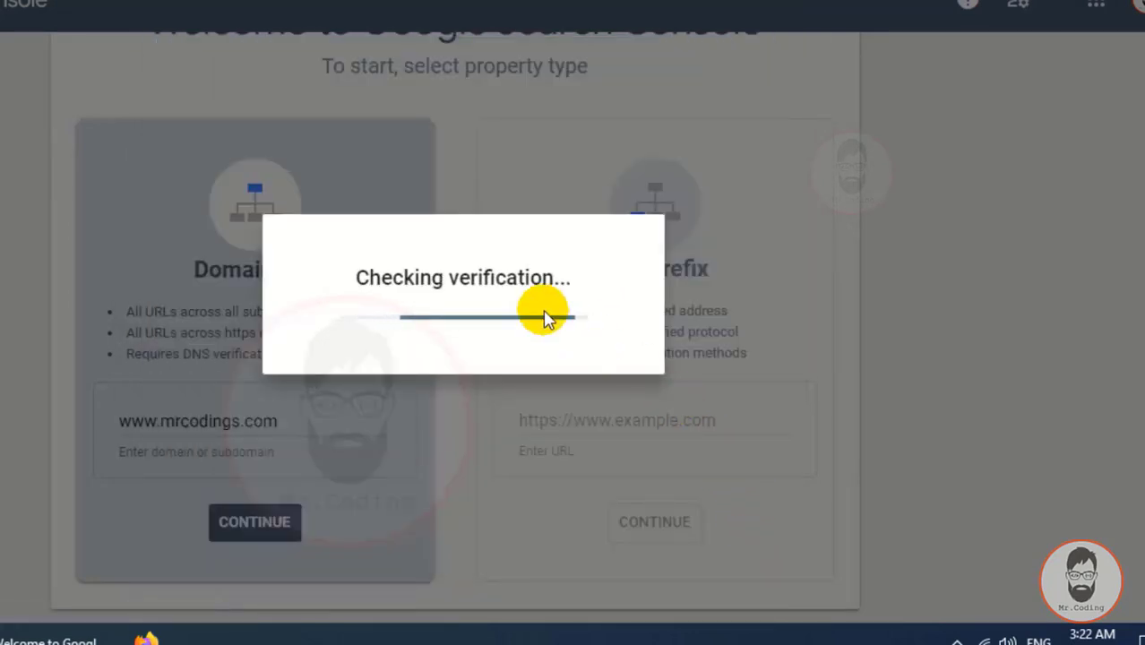